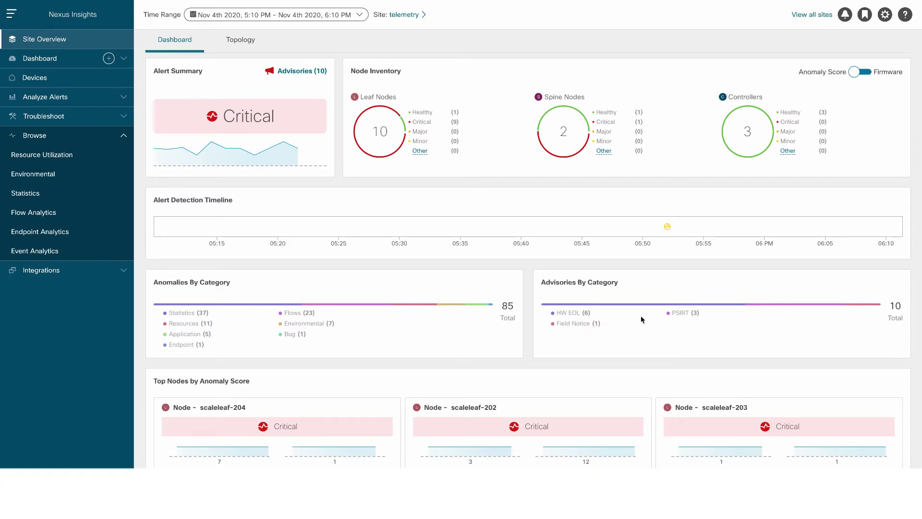
Filter the advisories to Field Notices and open the critical Field Notice's detail page.
{"action": "left_click", "coordinate": [580, 326]}
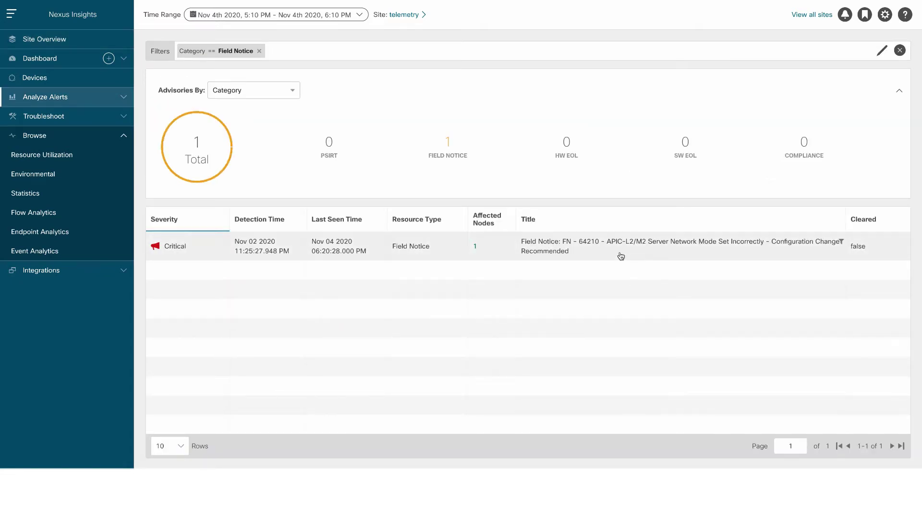
{"action": "left_click", "coordinate": [583, 255]}
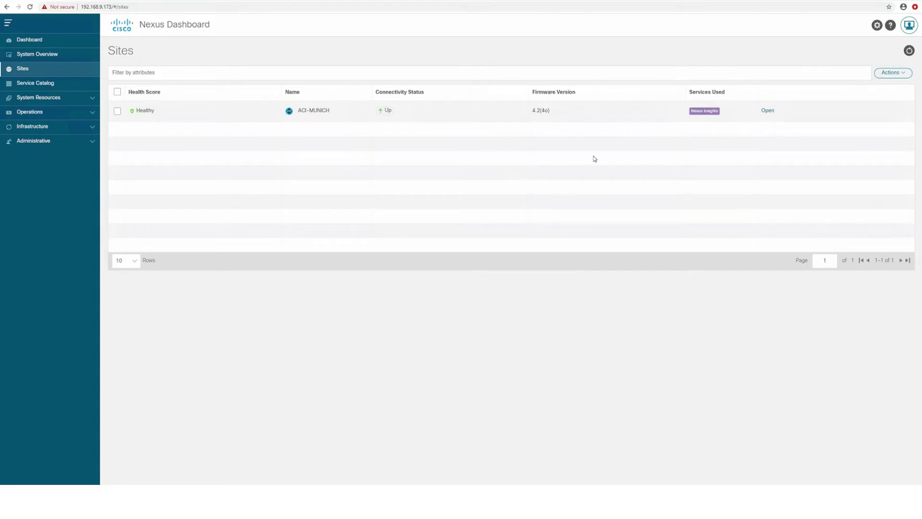
Start a new site named ACI-NEW-ERLANGEN with host address 192.168.4.115.
{"action": "left_click", "coordinate": [898, 75]}
{"action": "left_click", "coordinate": [885, 89]}
{"action": "left_click", "coordinate": [111, 137]}
{"action": "type", "text": "ACI-NEW-ERLANGEN"}
{"action": "left_click", "coordinate": [155, 169]}
{"action": "type", "text": "192.168.4.115"}
Enter the admin controller login and password, In-Band EPG 'InBand', and pin the site's map location.
{"action": "left_click", "coordinate": [117, 197]}
{"action": "type", "text": "admin"}
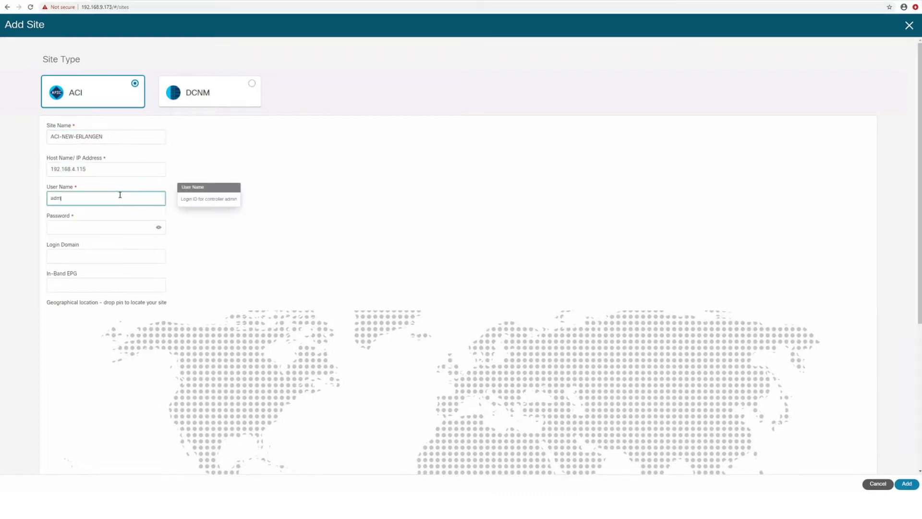
{"action": "key", "text": "Tab"}
{"action": "type", "text": "*********"}
{"action": "left_click", "coordinate": [88, 284]}
{"action": "type", "text": "InBand"}
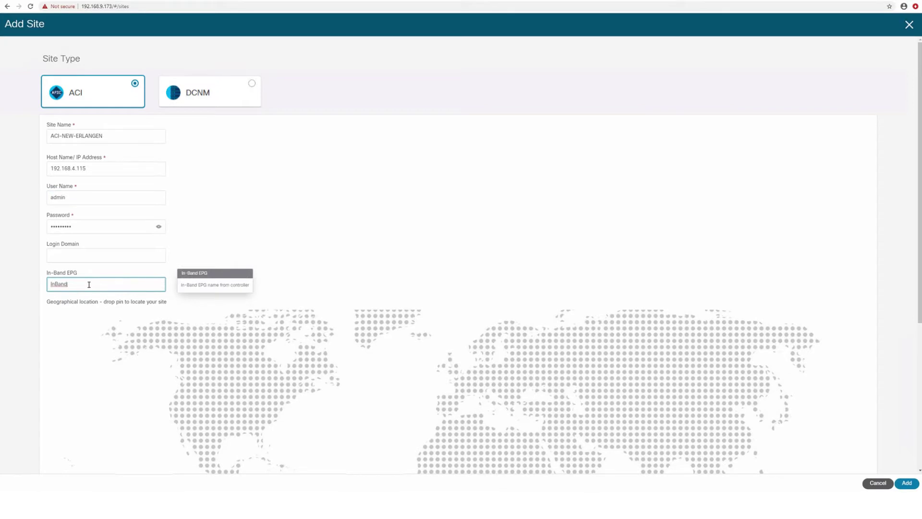
{"action": "left_click", "coordinate": [270, 404]}
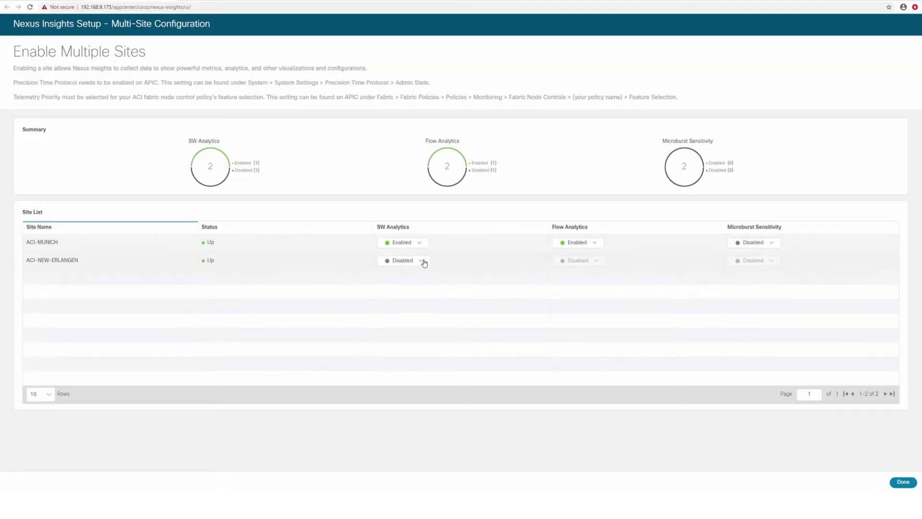
Set SW Analytics to Enabled for the ACI-NEW-ERLANGEN site.
{"action": "left_click", "coordinate": [421, 260]}
{"action": "left_click", "coordinate": [401, 280]}
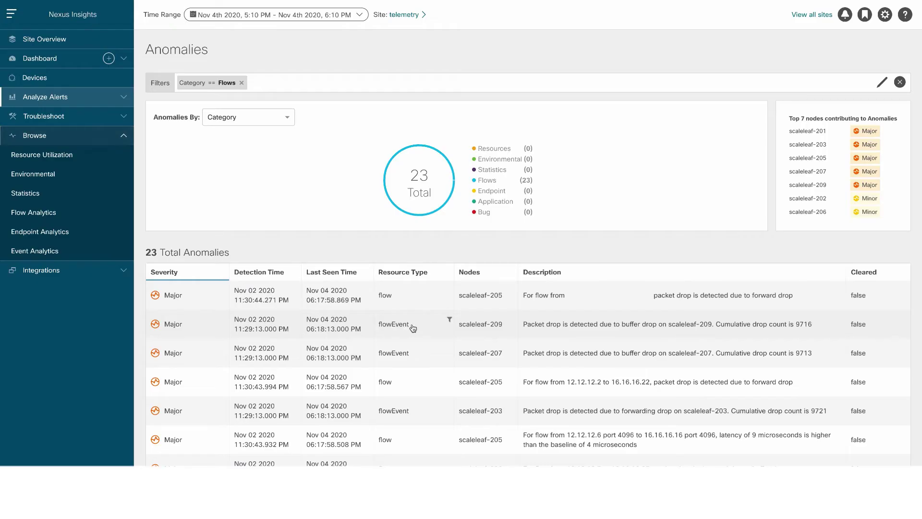
Open the scaleleaf-209 flowEvent anomaly and highlight its 'buffer drop' cause.
{"action": "left_click", "coordinate": [410, 325]}
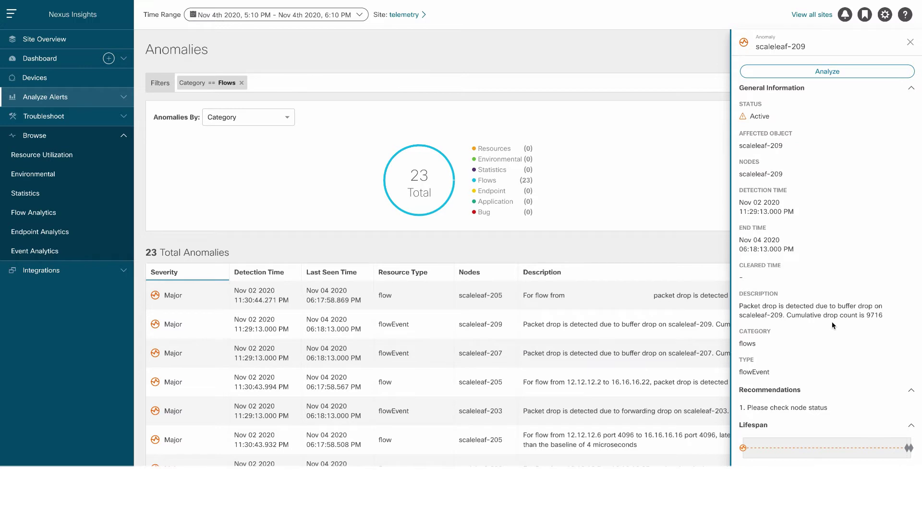
{"action": "left_click_drag", "start_coordinate": [838, 306], "coordinate": [873, 306]}
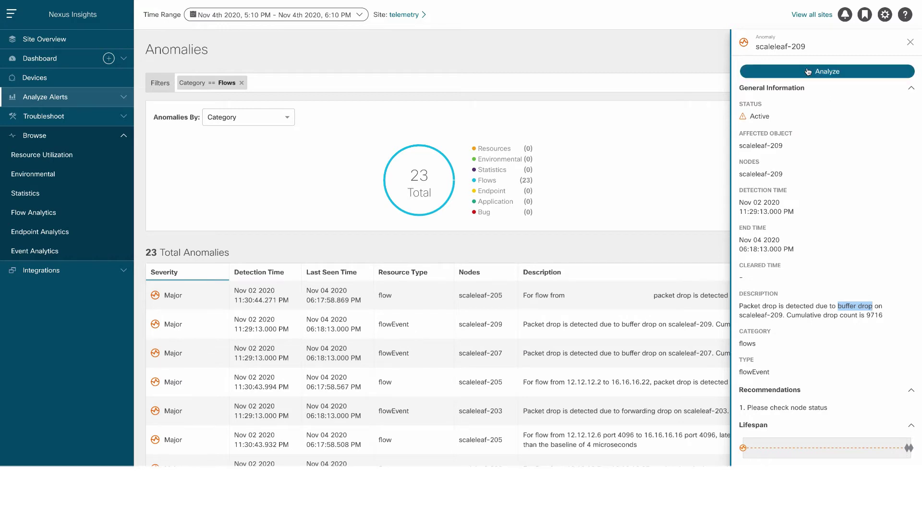
Open the scaleleaf-209 anomaly's analysis and list its affected flows.
{"action": "left_click", "coordinate": [827, 72]}
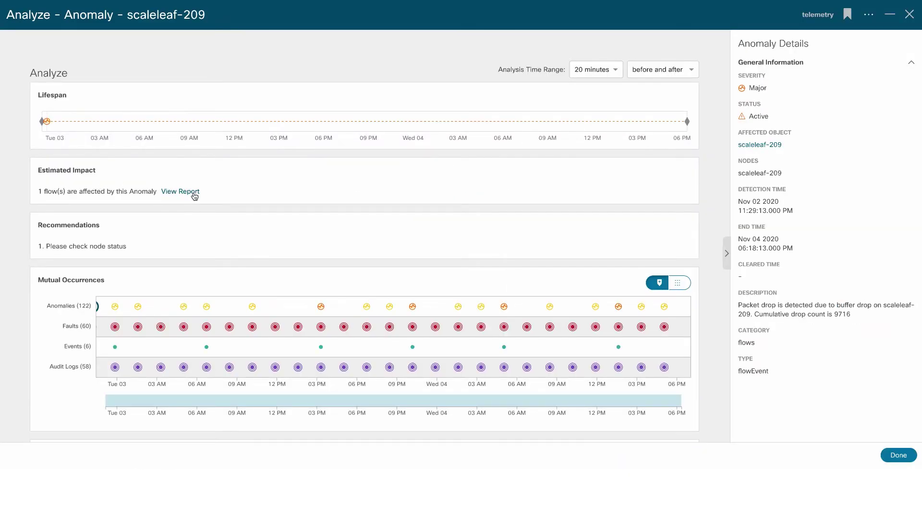
{"action": "left_click", "coordinate": [194, 196]}
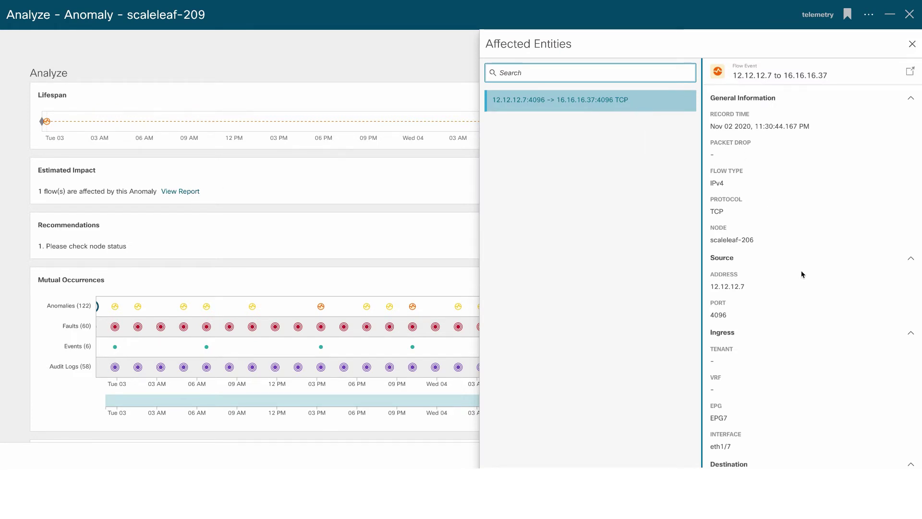
{"action": "scroll", "coordinate": [801, 270], "scroll_direction": "down", "scroll_amount": 1}
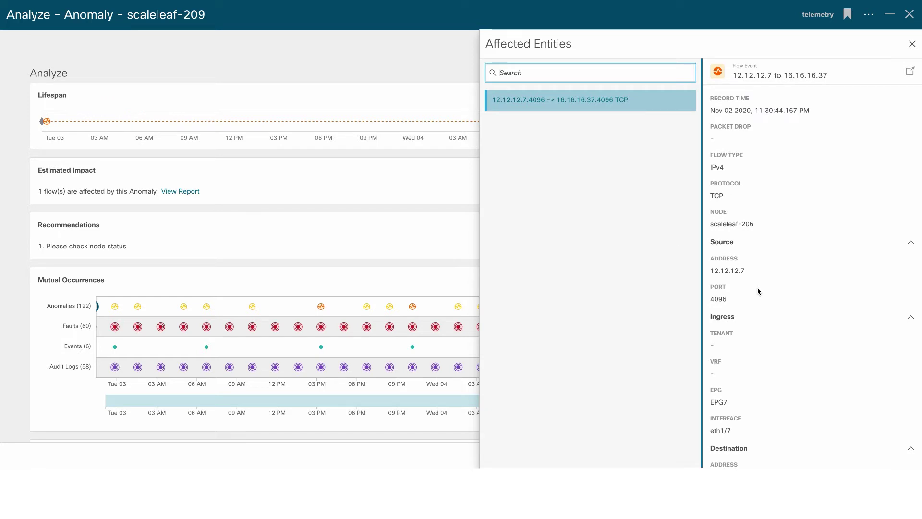
{"action": "scroll", "coordinate": [759, 291], "scroll_direction": "down", "scroll_amount": 1}
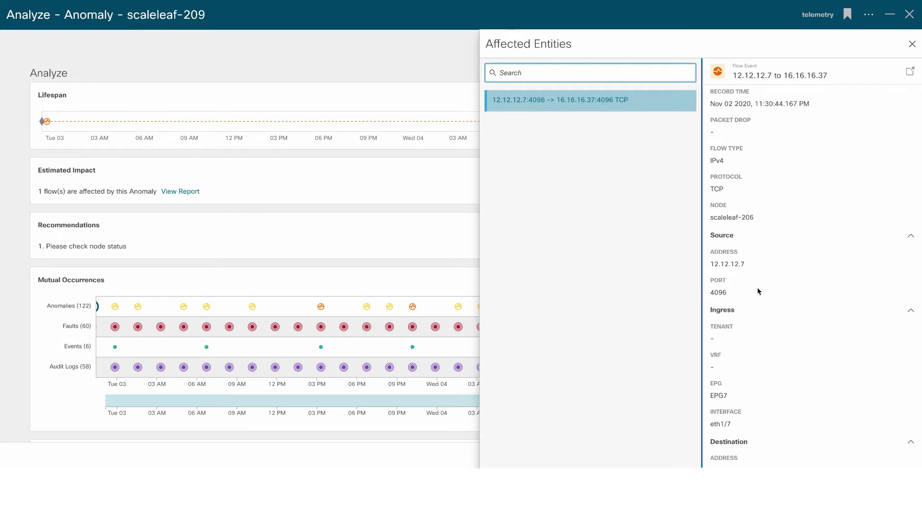
{"action": "scroll", "coordinate": [758, 291], "scroll_direction": "down", "scroll_amount": 4}
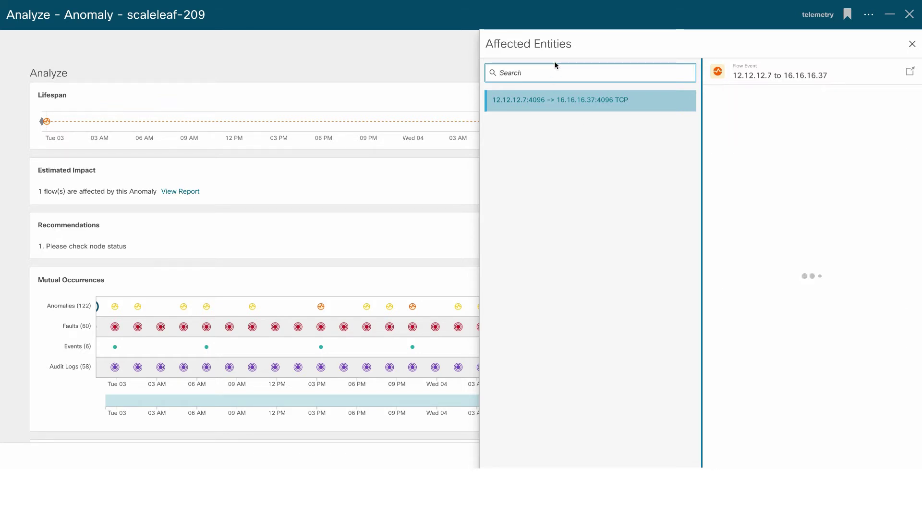
Inspect the 12.12.12.7 to 16.16.16.37 flow's path summary showing the scaleleaf-207 drop, then close it.
{"action": "left_click_drag", "start_coordinate": [731, 76], "coordinate": [829, 77]}
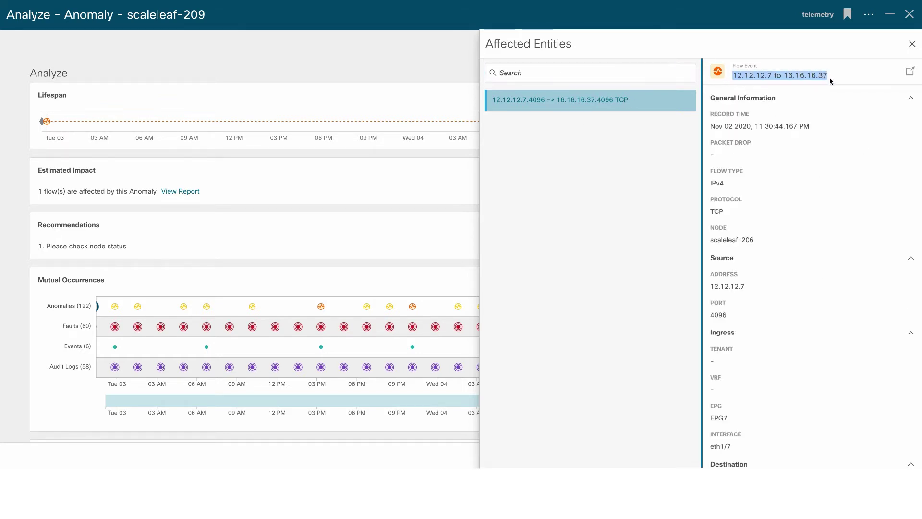
{"action": "left_click", "coordinate": [826, 95]}
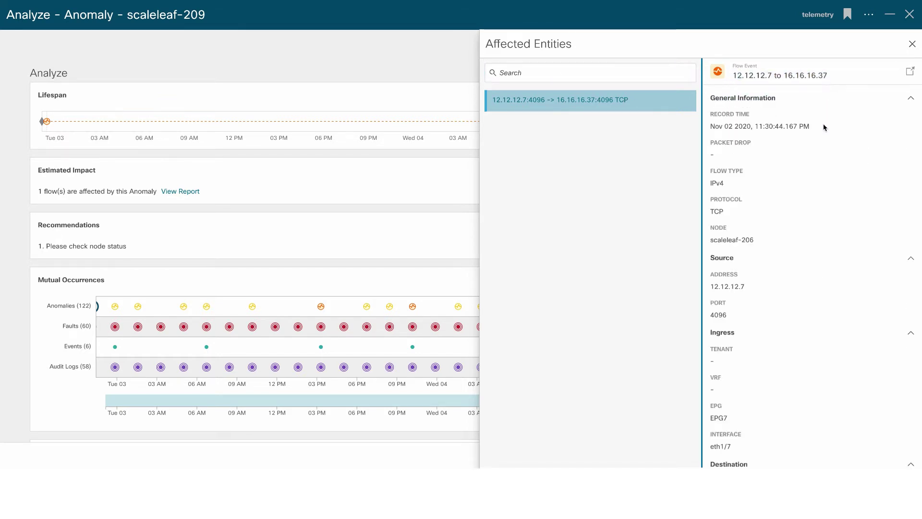
{"action": "left_click", "coordinate": [908, 73]}
{"action": "scroll", "coordinate": [315, 296], "scroll_direction": "down", "scroll_amount": 3}
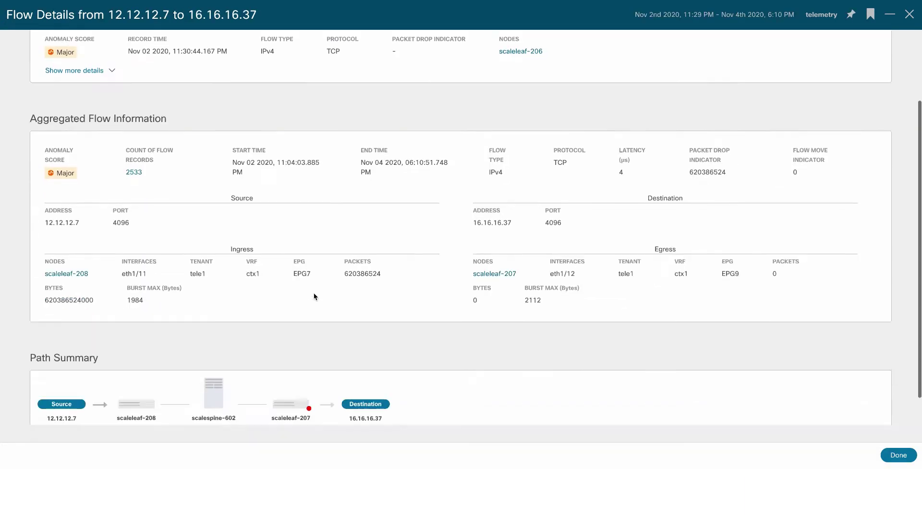
{"action": "scroll", "coordinate": [315, 296], "scroll_direction": "down", "scroll_amount": 2}
{"action": "mouse_move", "coordinate": [310, 350]}
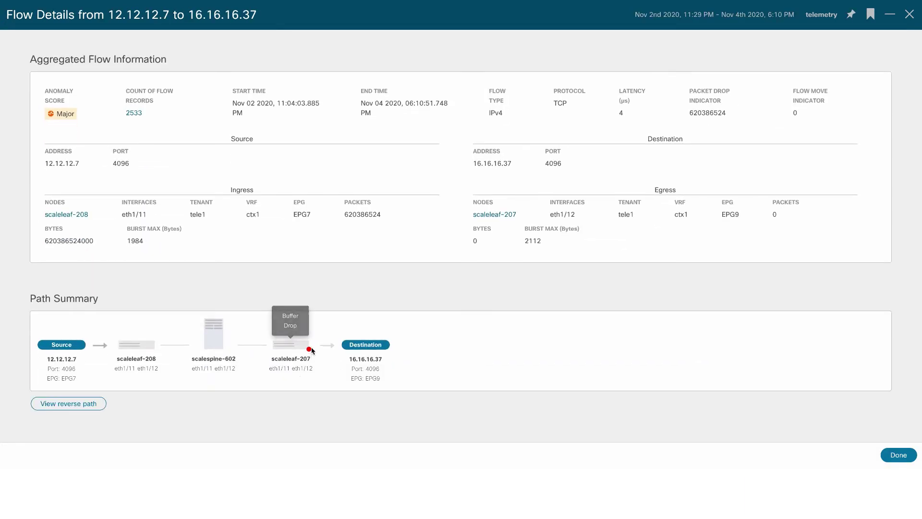
{"action": "left_click", "coordinate": [906, 456]}
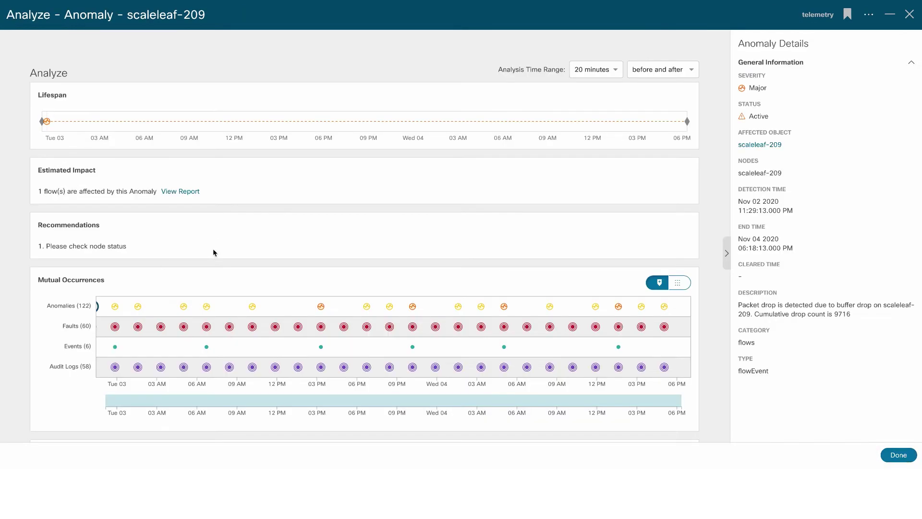
Close the analysis and open the AppDynamics dashboard under Integrations.
{"action": "left_click", "coordinate": [898, 454]}
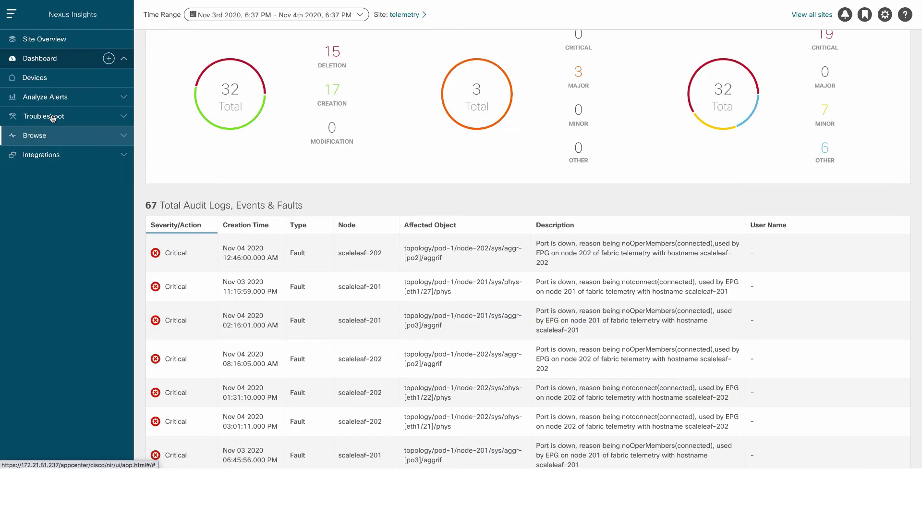
{"action": "left_click", "coordinate": [72, 158]}
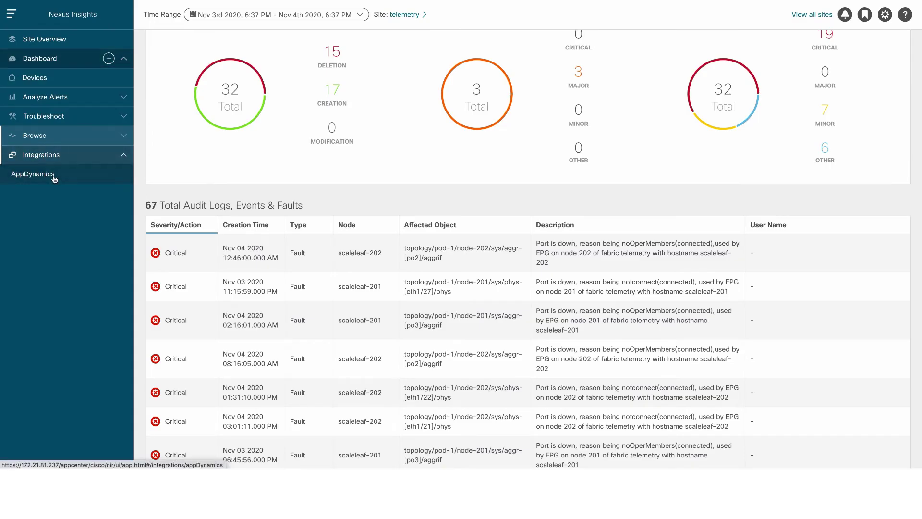
{"action": "left_click", "coordinate": [79, 176]}
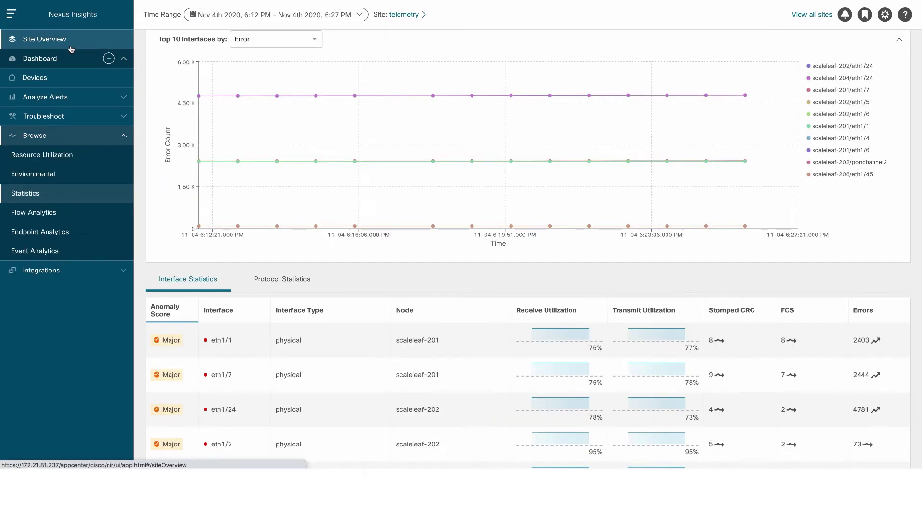
From Site Overview, list the 37 Statistics anomalies and page forward to rows 21–30.
{"action": "left_click", "coordinate": [70, 44]}
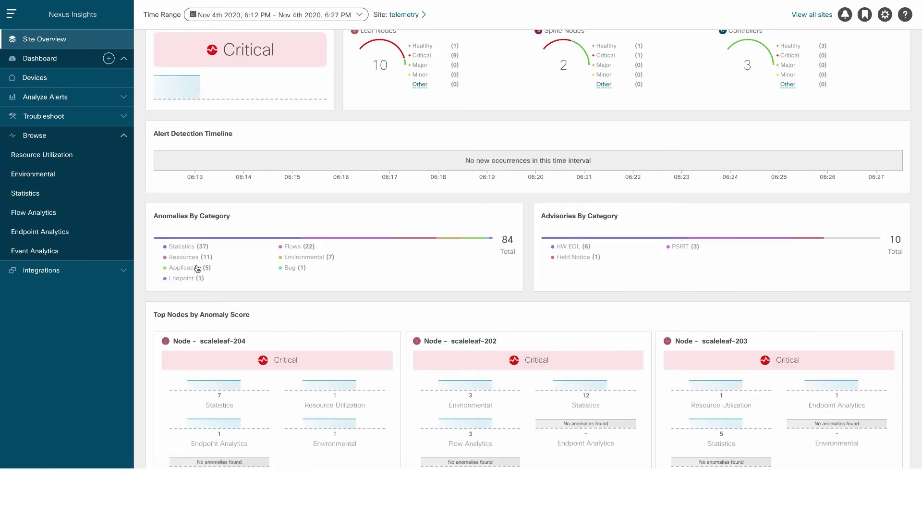
{"action": "left_click", "coordinate": [182, 245]}
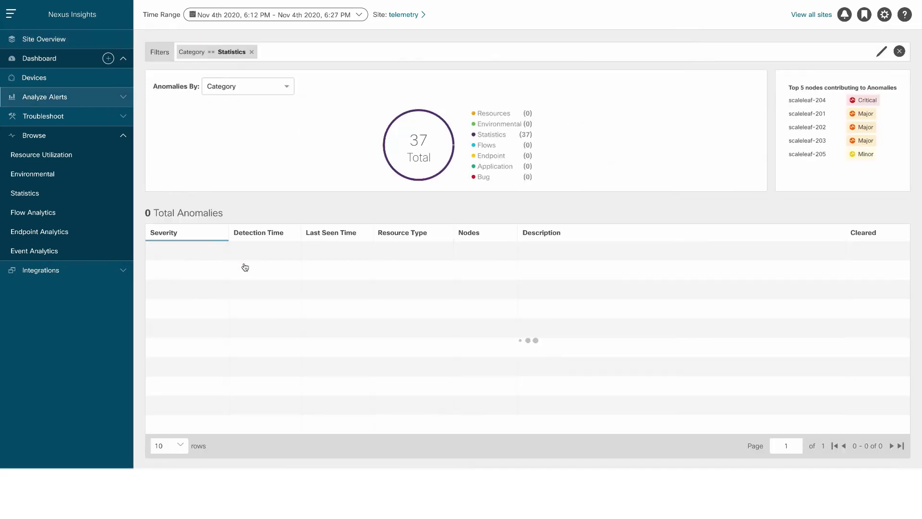
{"action": "scroll", "coordinate": [669, 329], "scroll_direction": "down", "scroll_amount": 2}
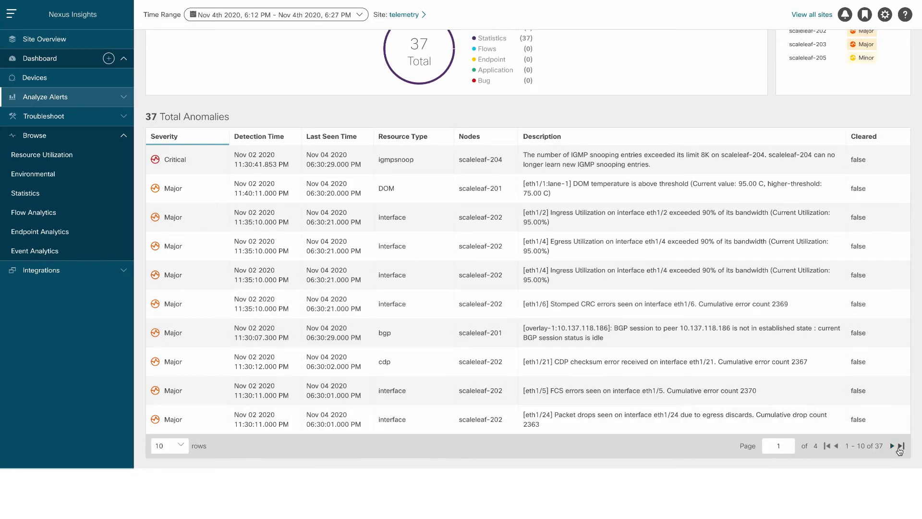
{"action": "left_click", "coordinate": [892, 445]}
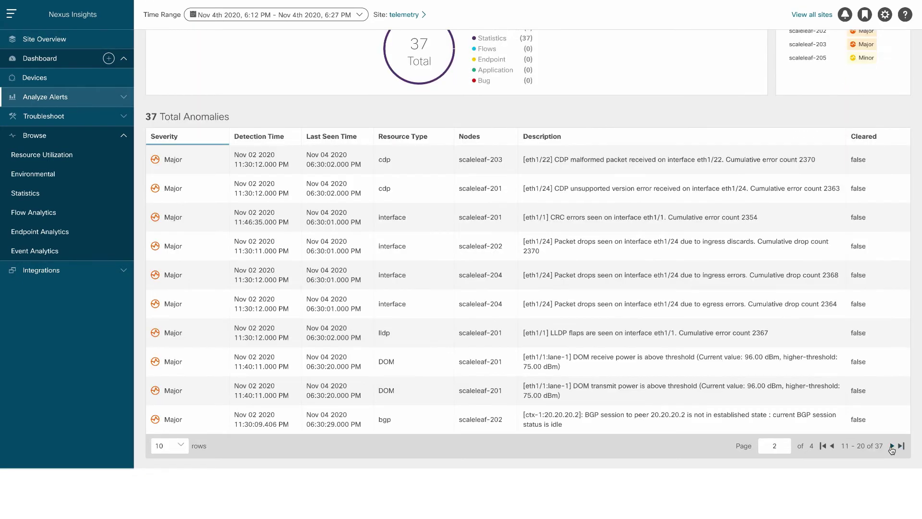
{"action": "left_click", "coordinate": [892, 446]}
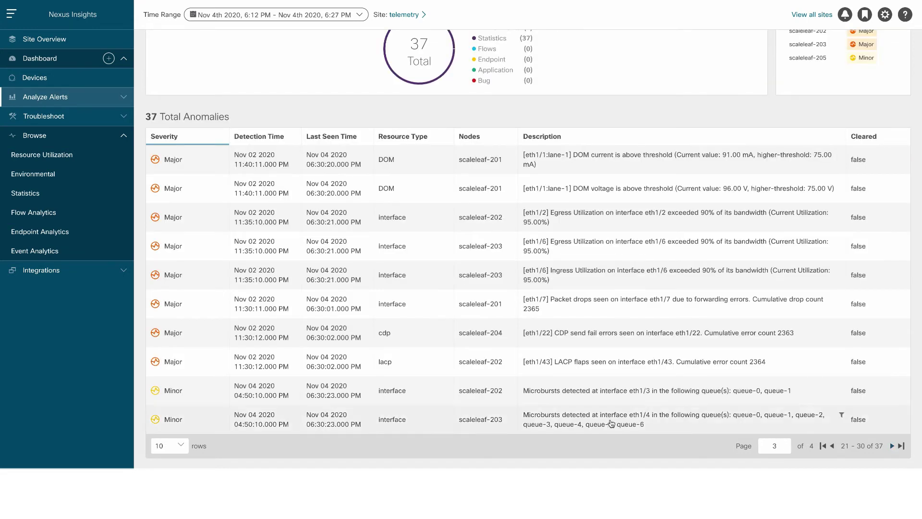
Open the Minor eth1/3 microburst anomaly's analysis and highlight its description and node scaleleaf-202.
{"action": "left_click", "coordinate": [198, 396]}
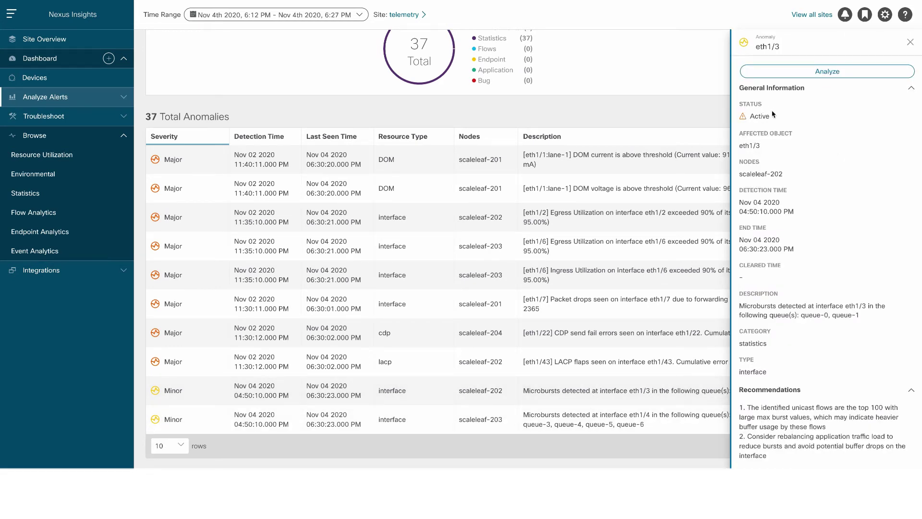
{"action": "left_click", "coordinate": [821, 77]}
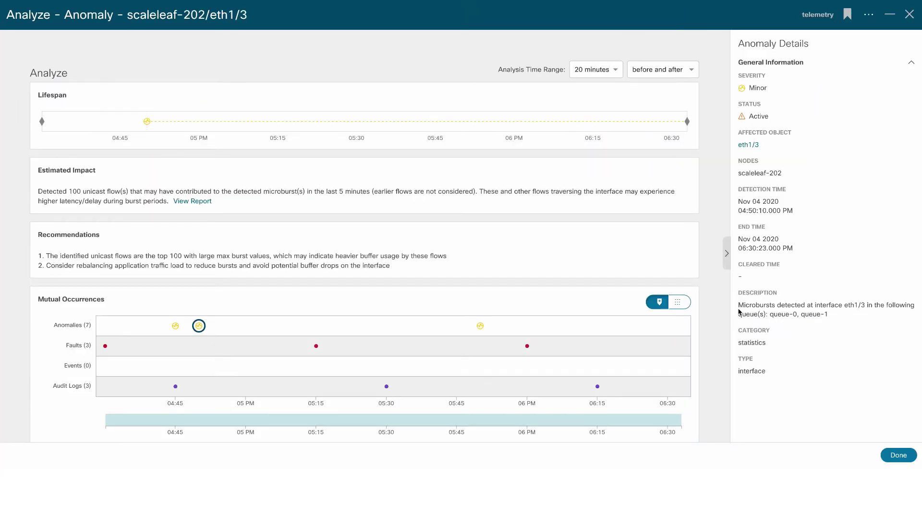
{"action": "left_click_drag", "start_coordinate": [738, 305], "coordinate": [859, 316]}
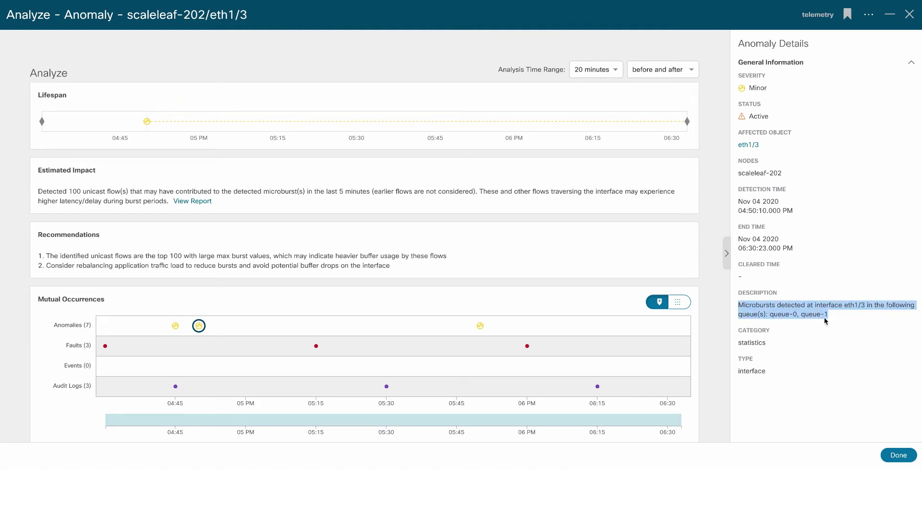
{"action": "left_click_drag", "start_coordinate": [784, 173], "coordinate": [737, 174]}
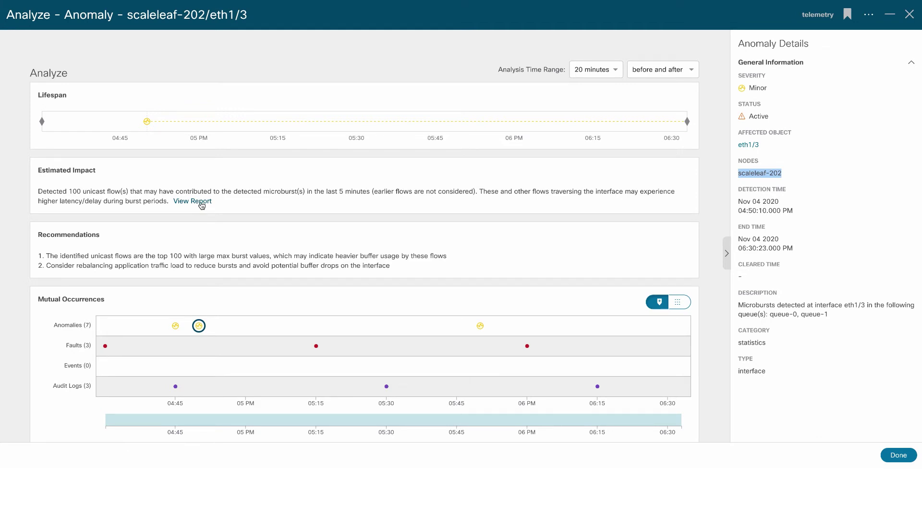
Review the first flow record in the affected flows report, then close Affected Entities.
{"action": "left_click", "coordinate": [201, 203]}
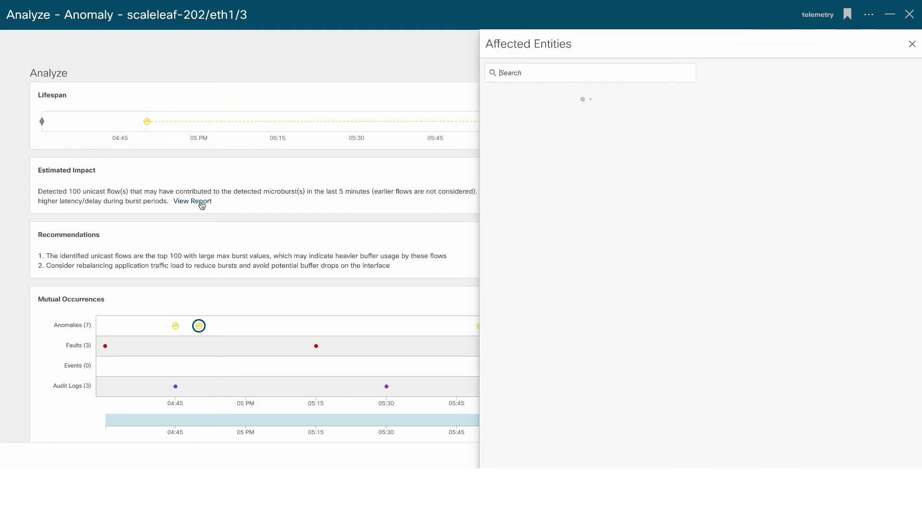
{"action": "left_click", "coordinate": [585, 98]}
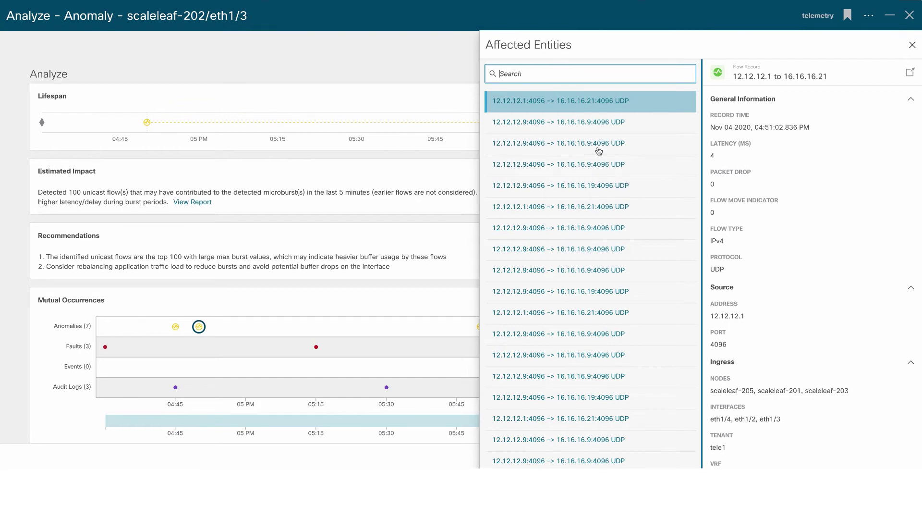
{"action": "scroll", "coordinate": [587, 184], "scroll_direction": "down", "scroll_amount": 1}
{"action": "scroll", "coordinate": [587, 183], "scroll_direction": "down", "scroll_amount": 3}
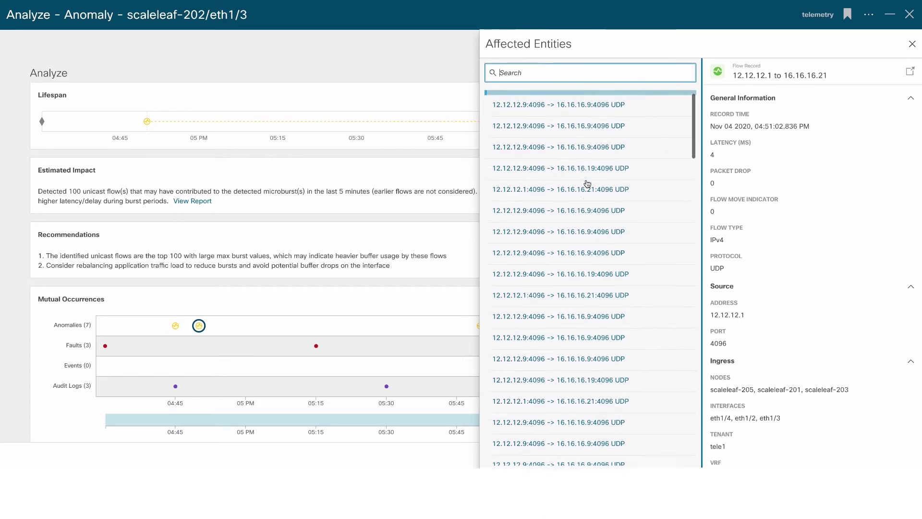
{"action": "scroll", "coordinate": [587, 183], "scroll_direction": "down", "scroll_amount": 1}
{"action": "scroll", "coordinate": [796, 230], "scroll_direction": "down", "scroll_amount": 1}
{"action": "scroll", "coordinate": [796, 230], "scroll_direction": "down", "scroll_amount": 6}
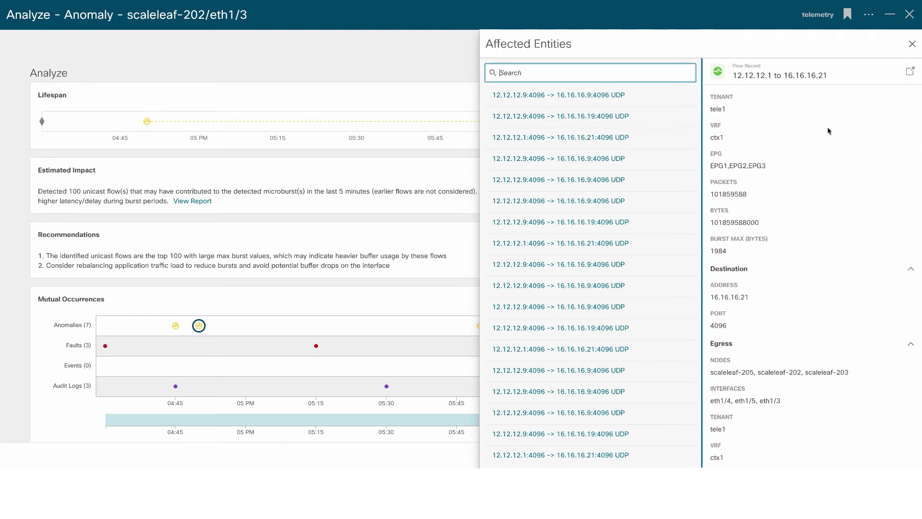
{"action": "left_click", "coordinate": [912, 44]}
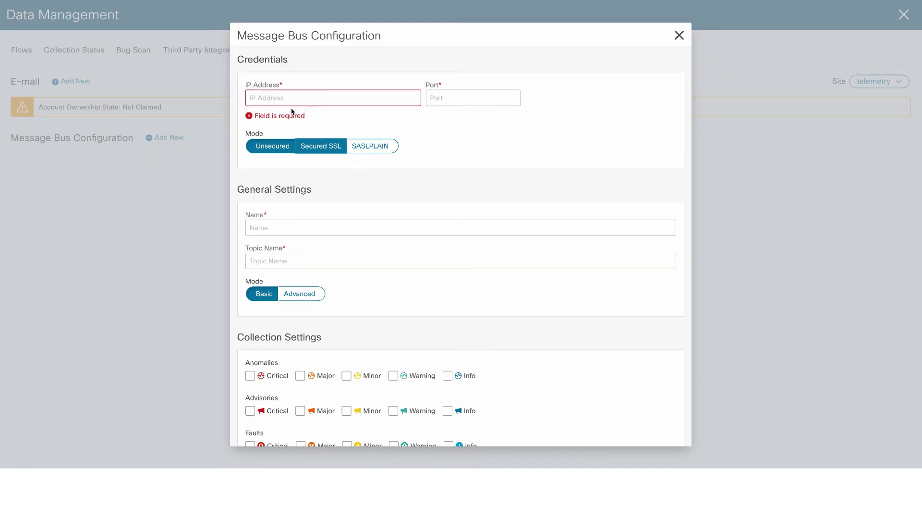
Scroll through the Message Bus Configuration form's settings.
{"action": "scroll", "coordinate": [382, 211], "scroll_direction": "down", "scroll_amount": 4}
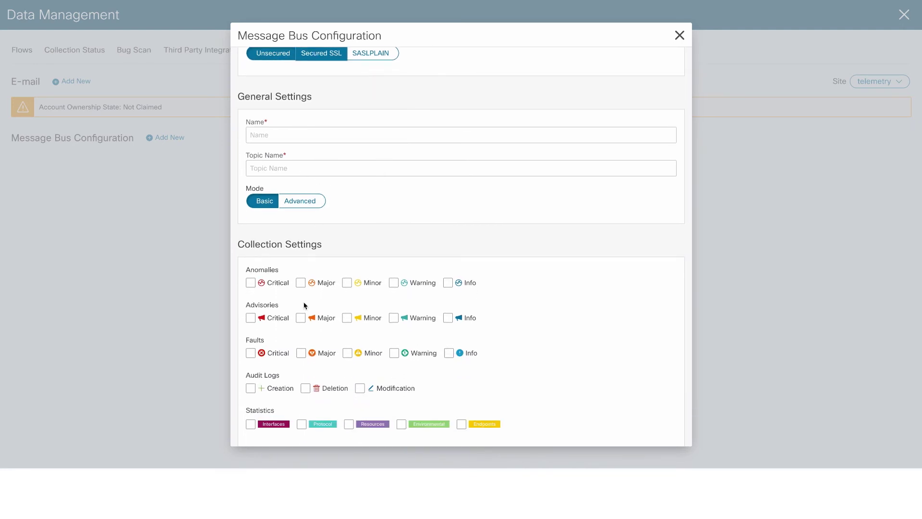
{"action": "scroll", "coordinate": [304, 304], "scroll_direction": "down", "scroll_amount": 1}
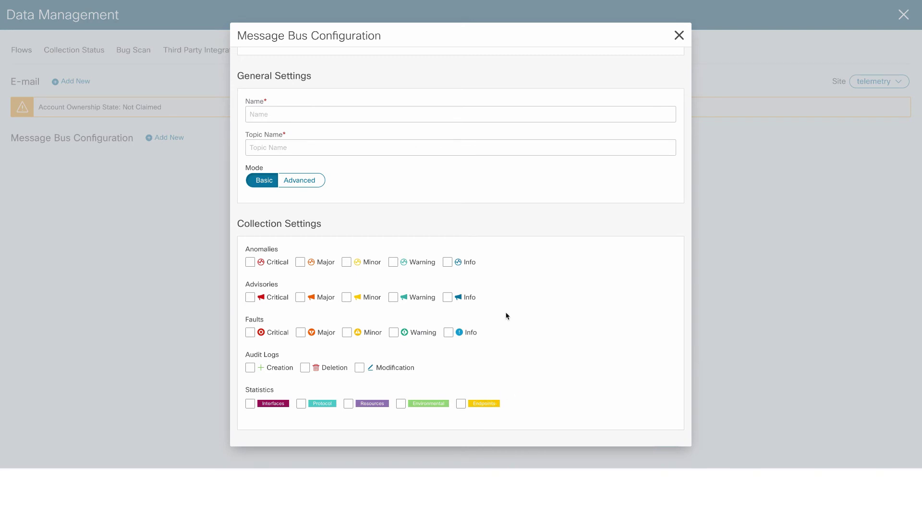
{"action": "scroll", "coordinate": [506, 315], "scroll_direction": "up", "scroll_amount": 3}
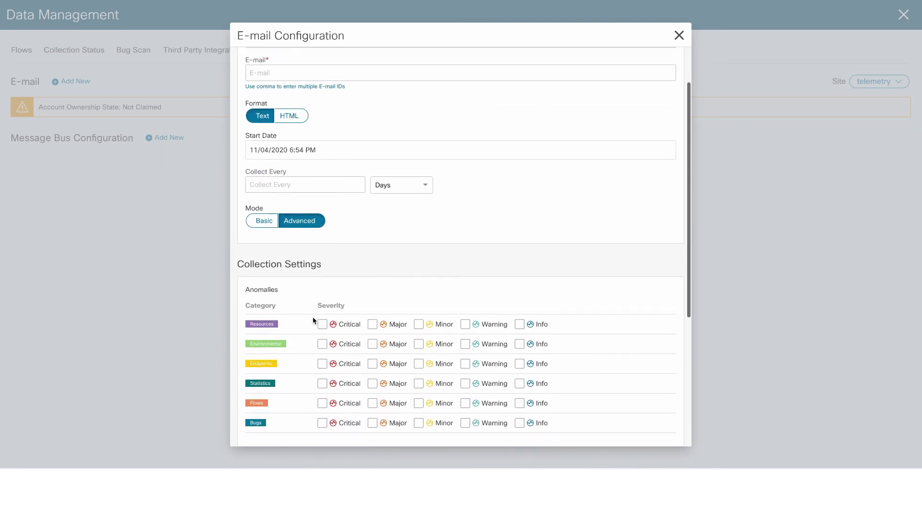
{"action": "scroll", "coordinate": [587, 324], "scroll_direction": "up", "scroll_amount": 2}
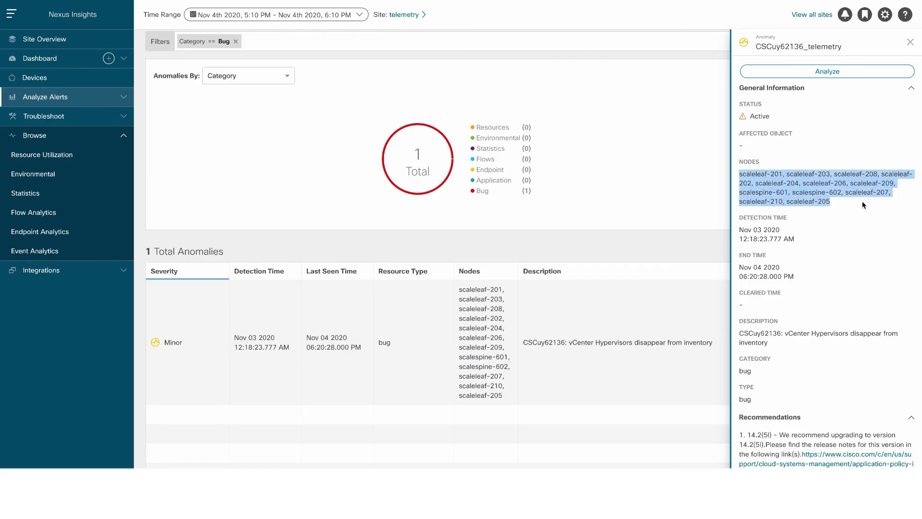
Scroll the CSCuy62136 side panel to its recommendation to upgrade to 14.2(5l).
{"action": "scroll", "coordinate": [811, 295], "scroll_direction": "down", "scroll_amount": 1}
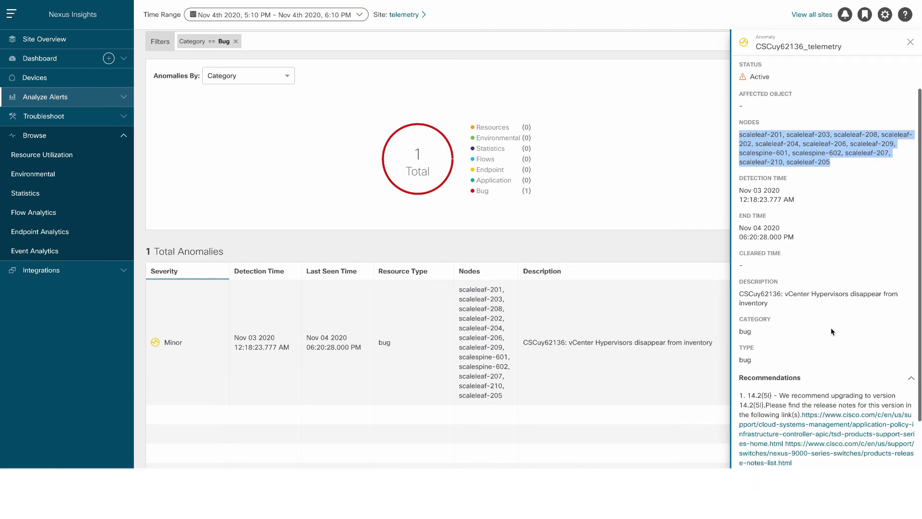
{"action": "scroll", "coordinate": [830, 327], "scroll_direction": "down", "scroll_amount": 2}
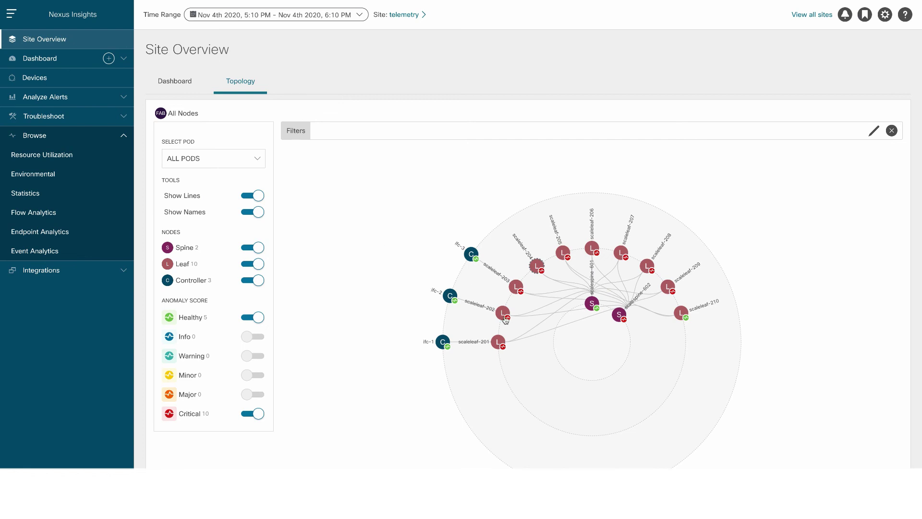
Trace the three nodes linked to leaf scaleleaf-203 on the topology map of 2 spines, 10 leaves, 3 controllers.
{"action": "mouse_move", "coordinate": [504, 315]}
{"action": "mouse_move", "coordinate": [517, 294]}
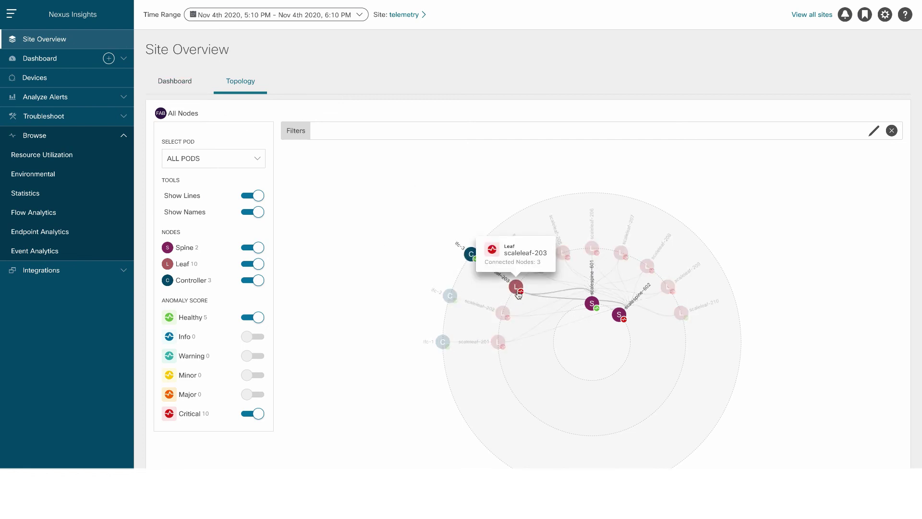